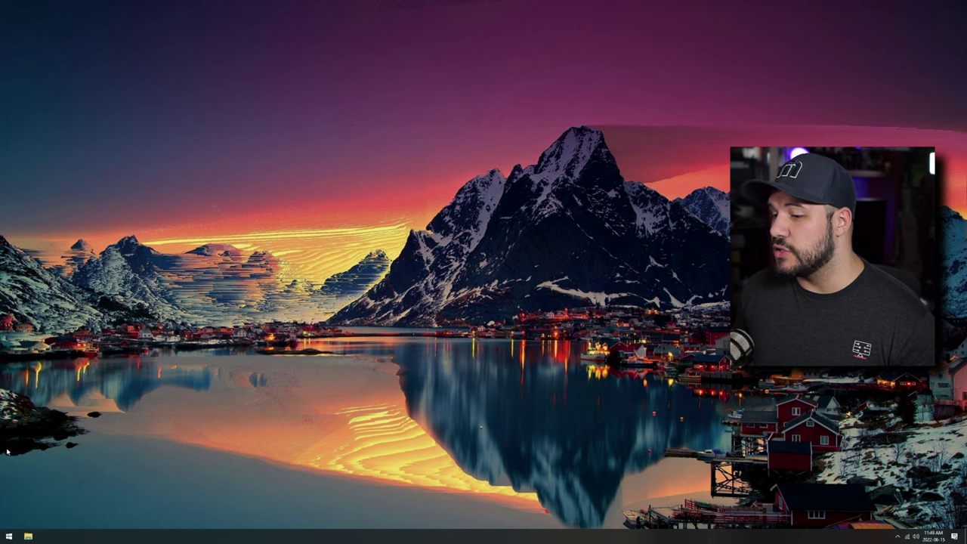
Launch MiniTool Partition Wizard Free 10.1 from Start, approving UAC, to list Disks 1–3.
click(9, 536)
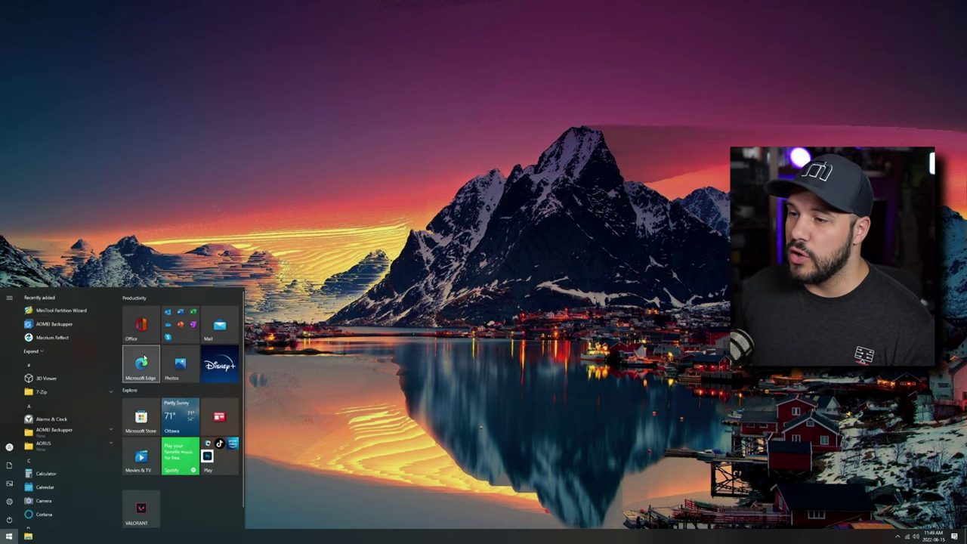
click(76, 310)
click(425, 318)
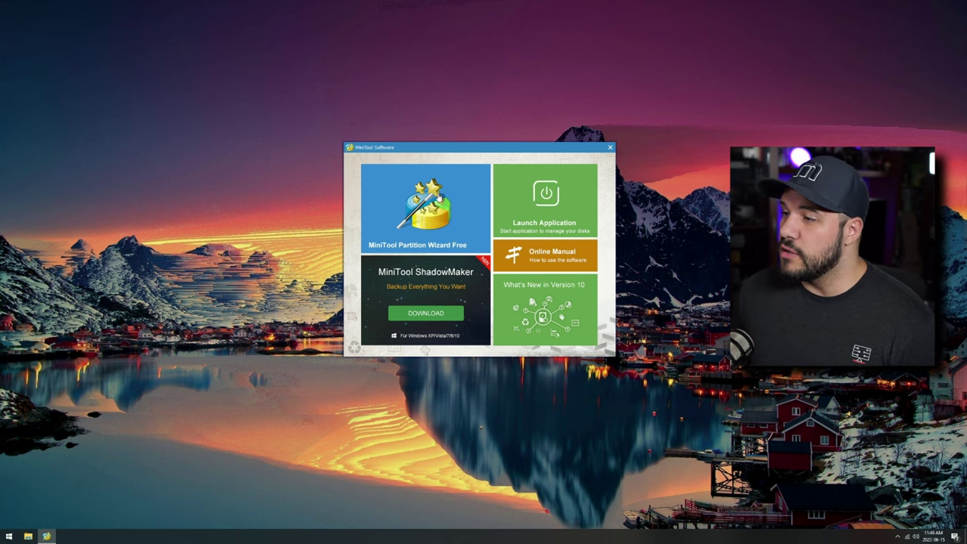
click(428, 202)
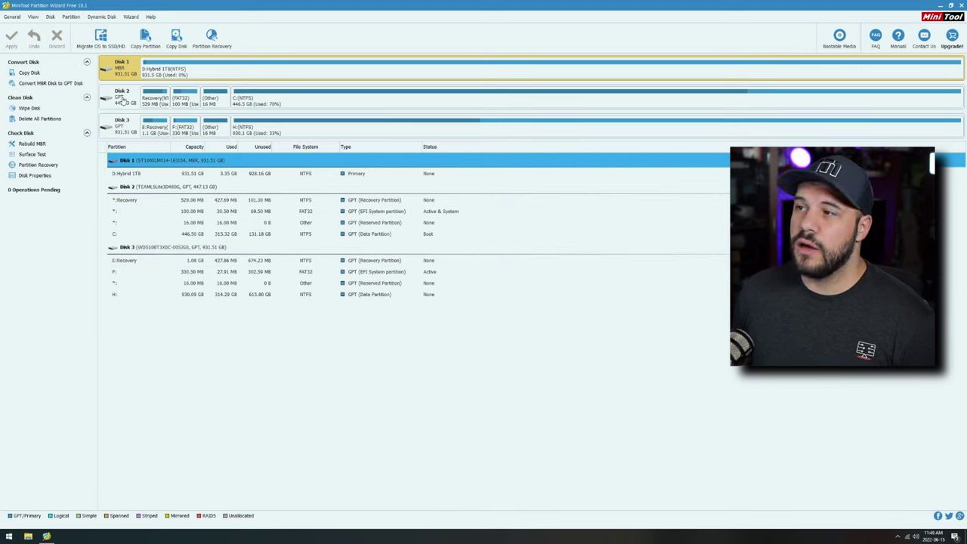
Inspect system Disk 2, then select Disk 3, the 931.51 GB GPT second SSD.
click(122, 100)
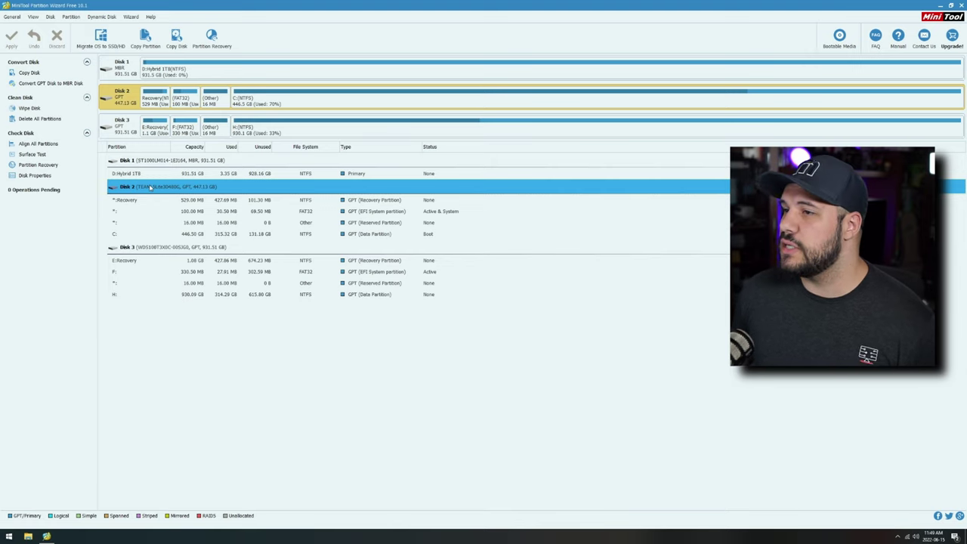
click(127, 130)
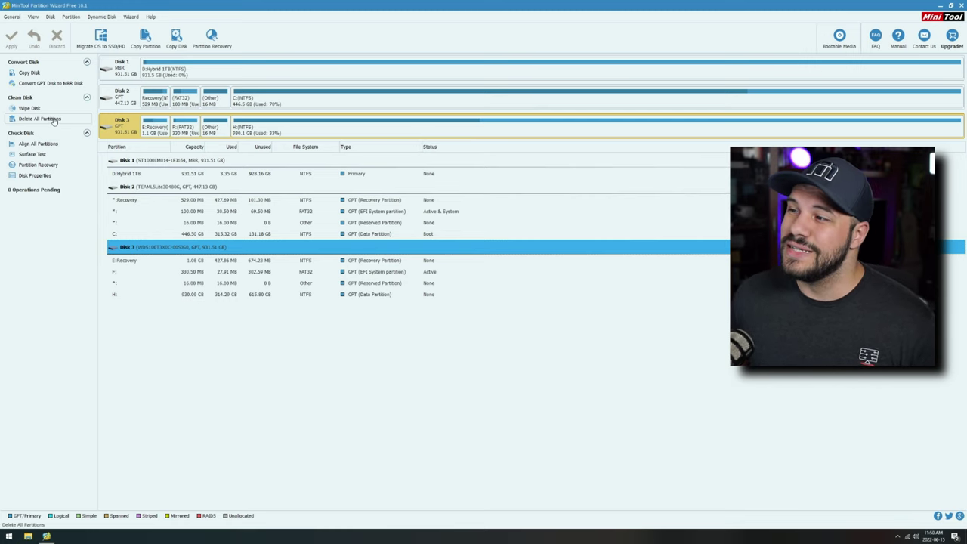
Delete and apply removal of all Disk 3 partitions, then start Migrate OS to SSD/HD from Disk 2.
click(54, 121)
click(470, 278)
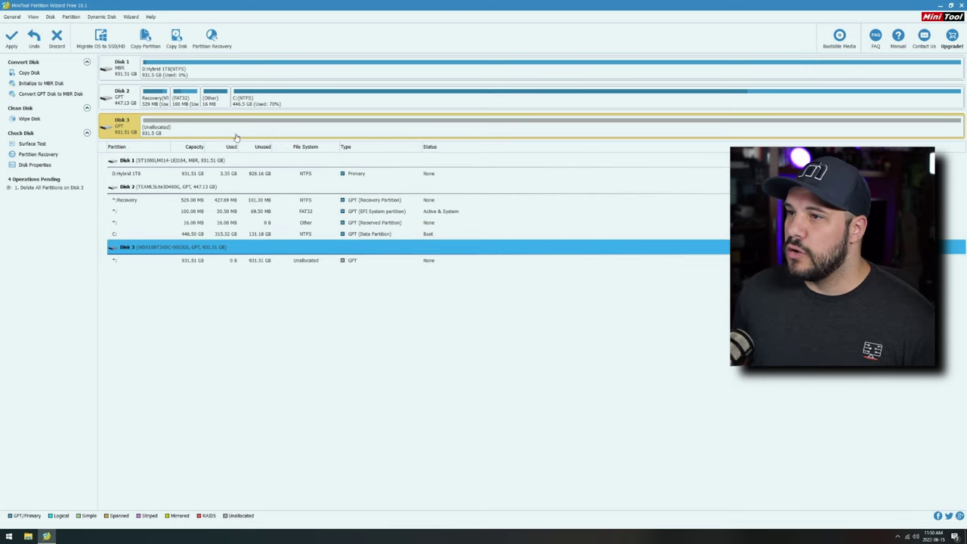
click(18, 40)
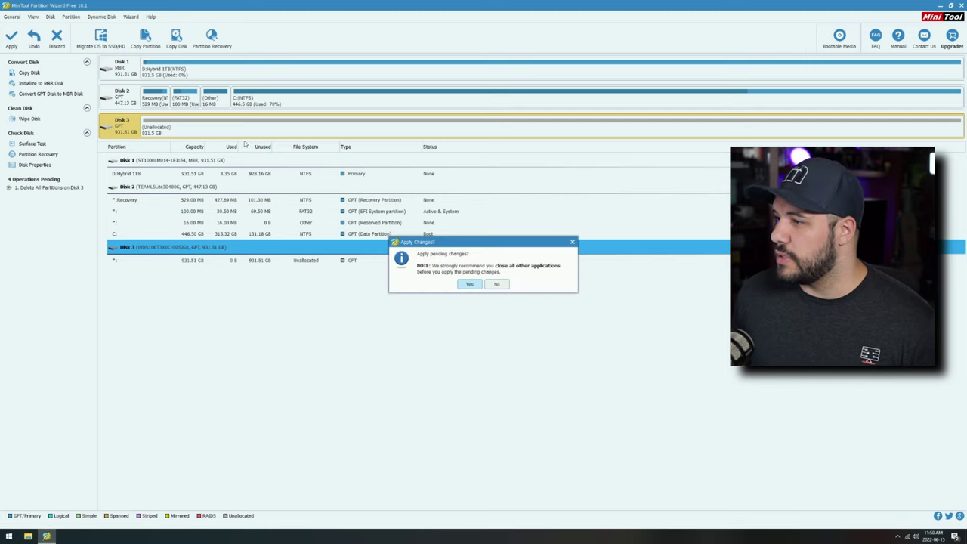
click(469, 284)
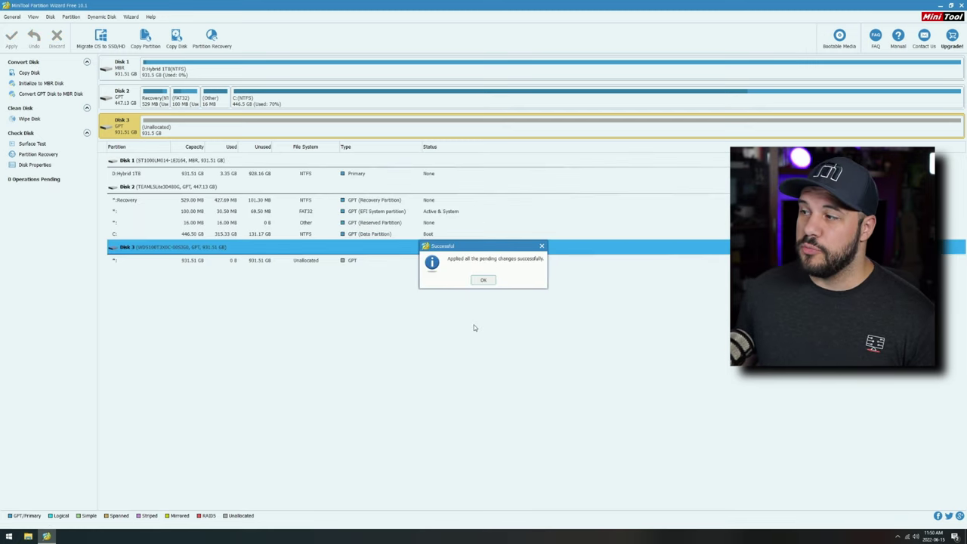
click(484, 280)
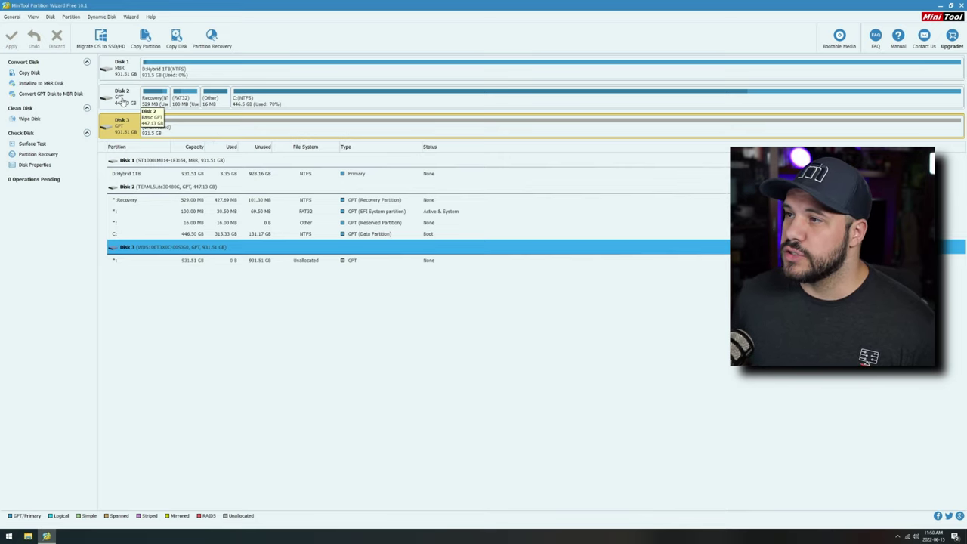
click(121, 102)
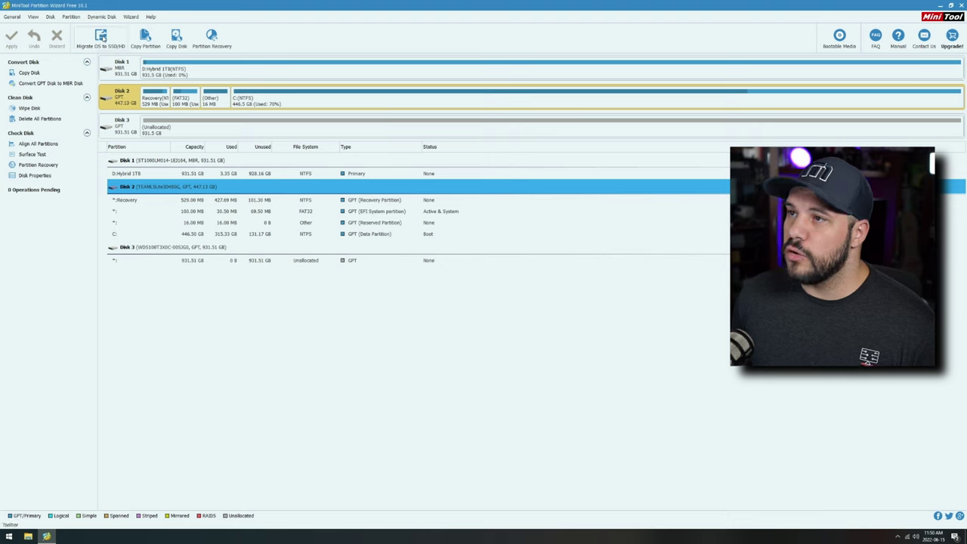
click(101, 38)
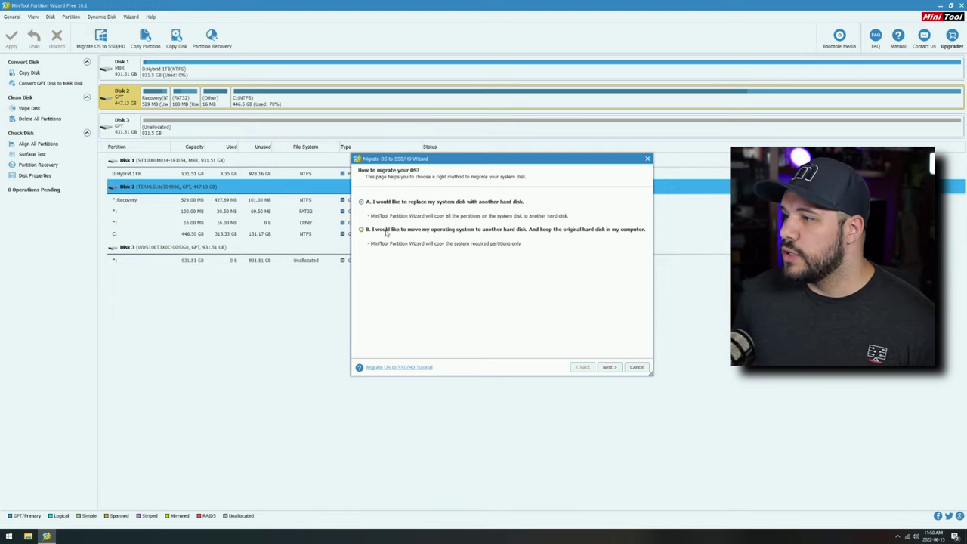
Copy only the system partitions (option B) to Disk 3, fitting partitions to the entire disk.
click(609, 367)
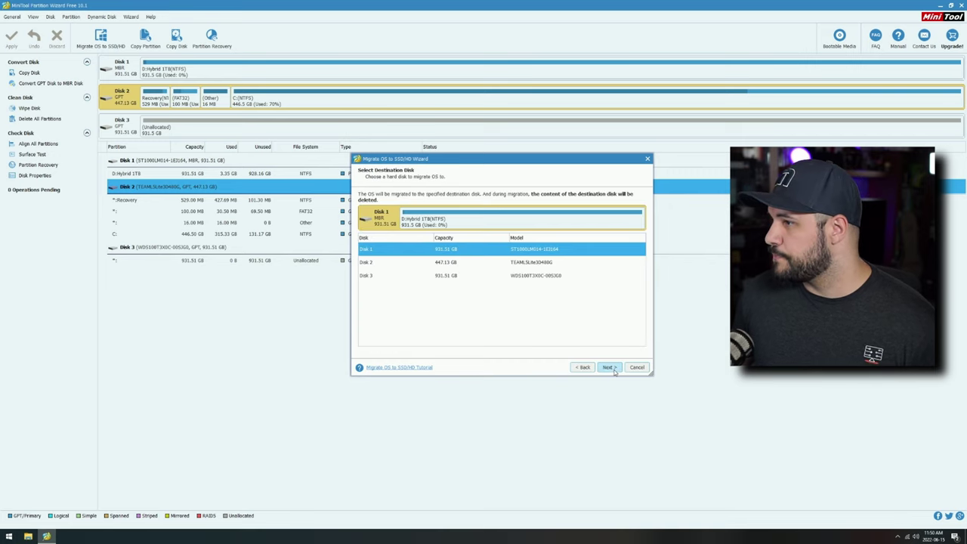
click(469, 276)
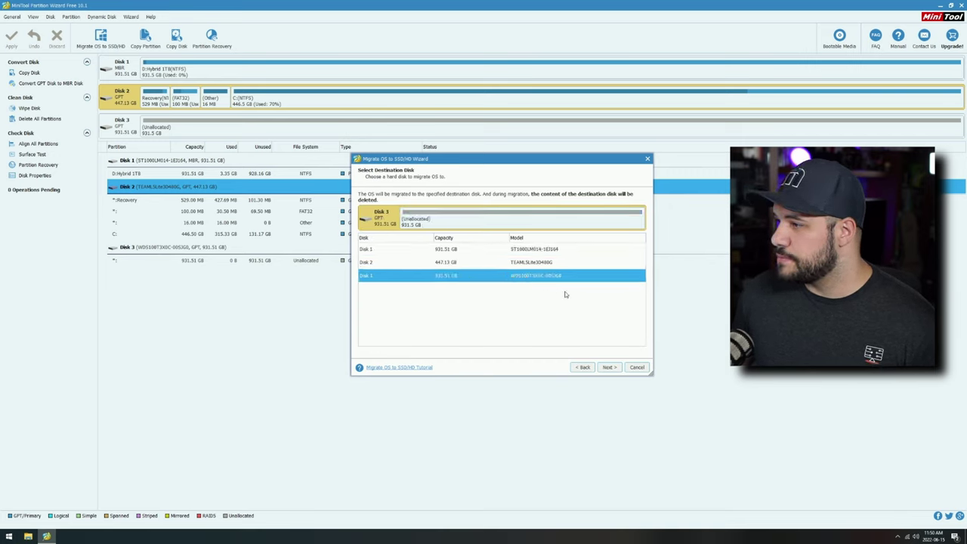
click(609, 367)
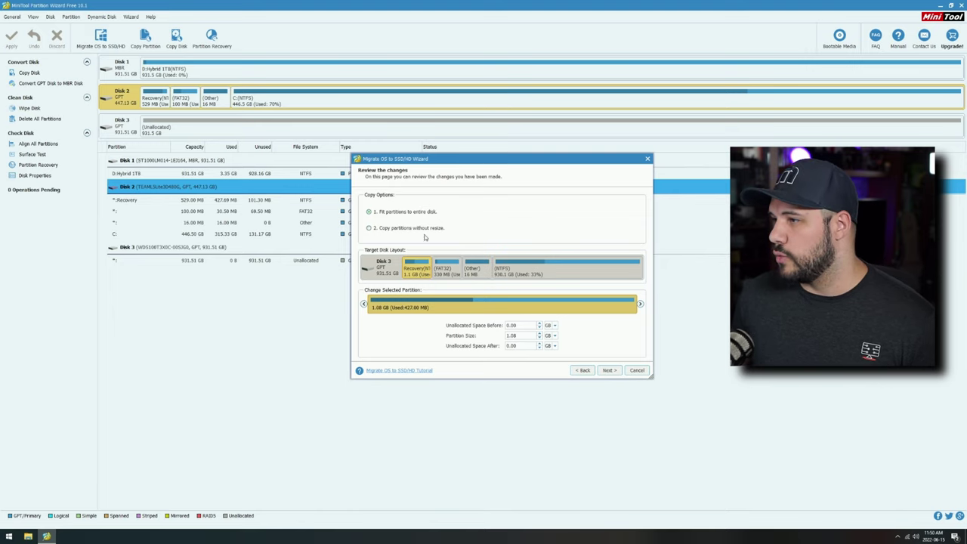
click(610, 370)
click(609, 370)
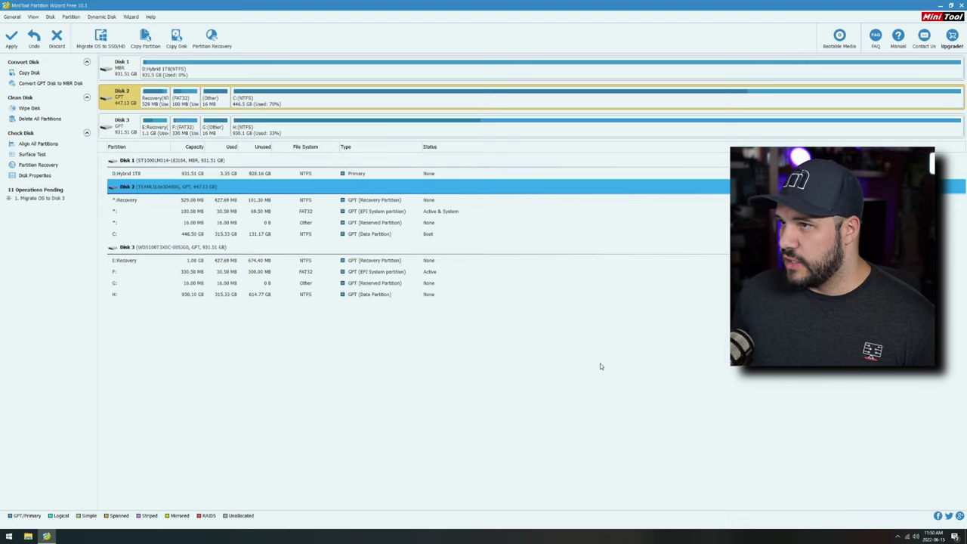
Apply the pending OS migration and confirm Yes in the Apply Changes dialog.
click(11, 38)
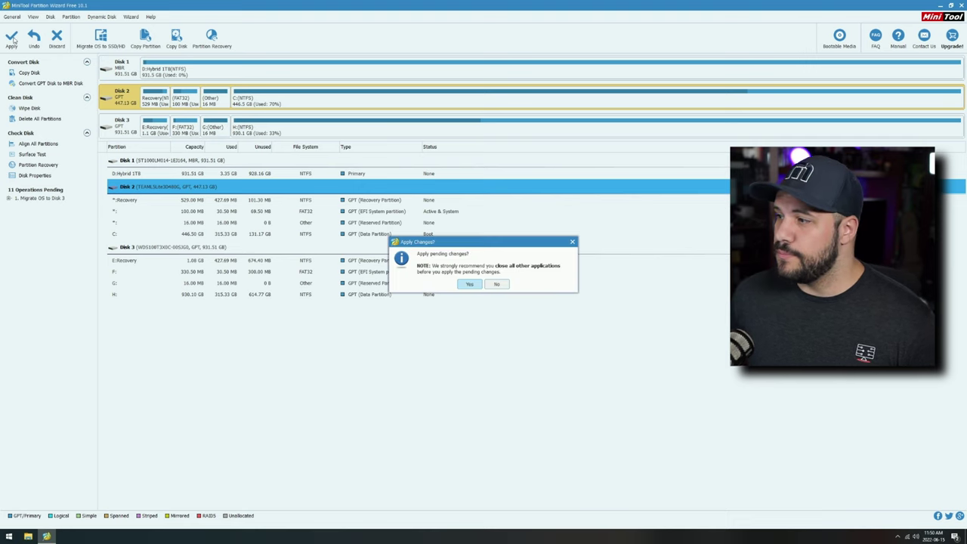
click(469, 285)
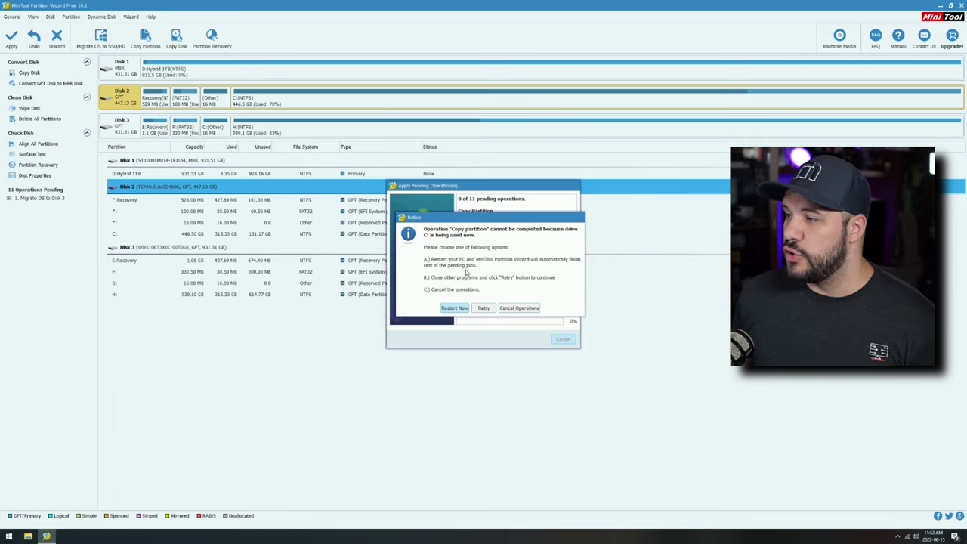
Restart now so the migration finishes in pre-boot mode.
click(456, 308)
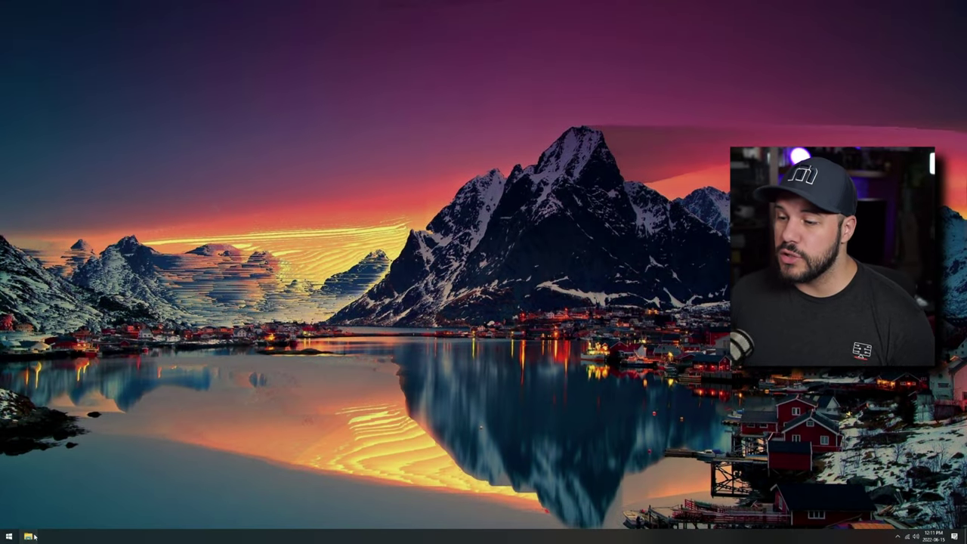
Check This PC shows Recovery (E:), F: and H: (930 GB), relaunch Partition Wizard, then open Power options.
key(super+e)
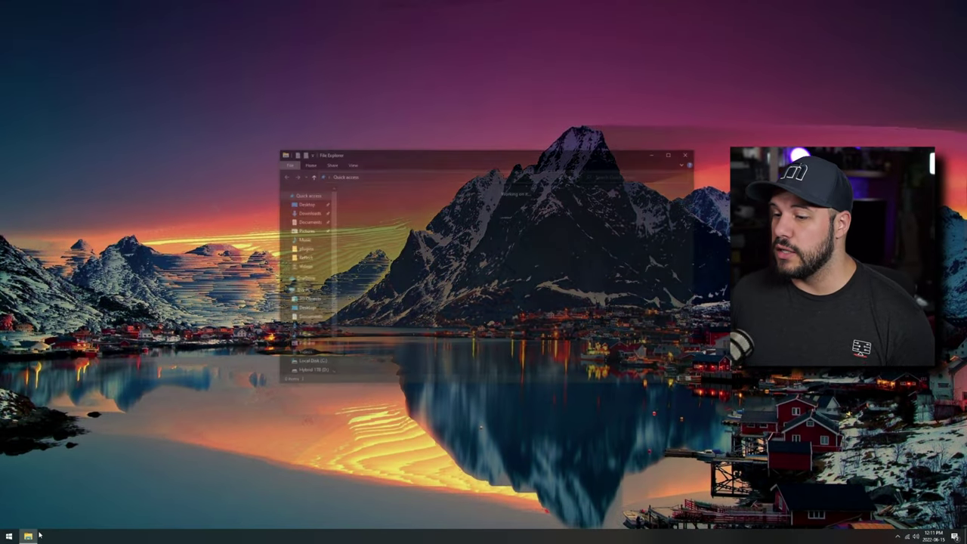
click(299, 290)
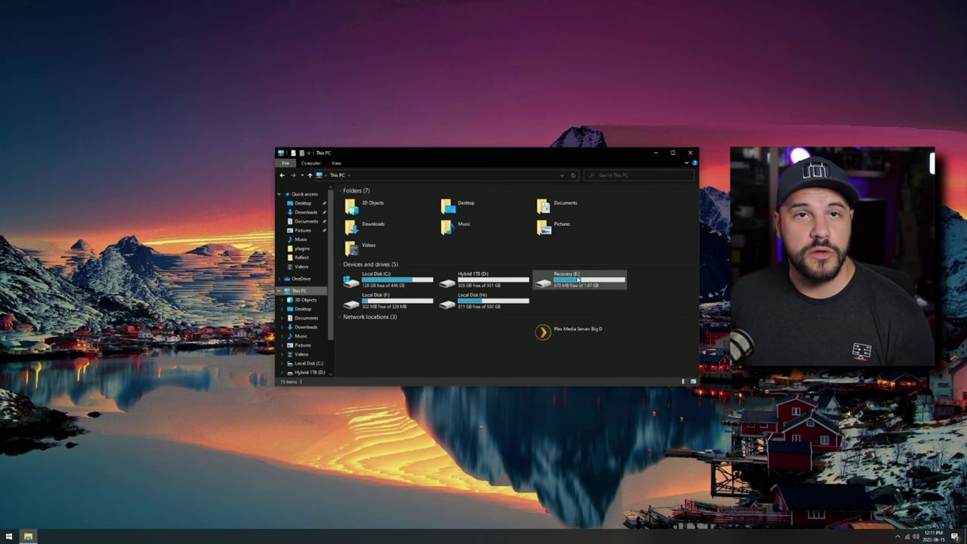
click(9, 536)
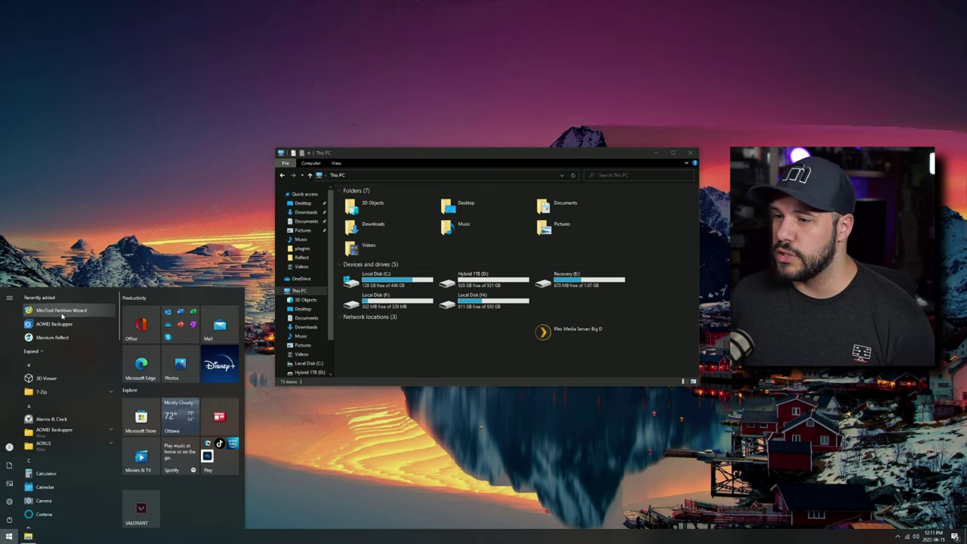
click(63, 317)
click(450, 318)
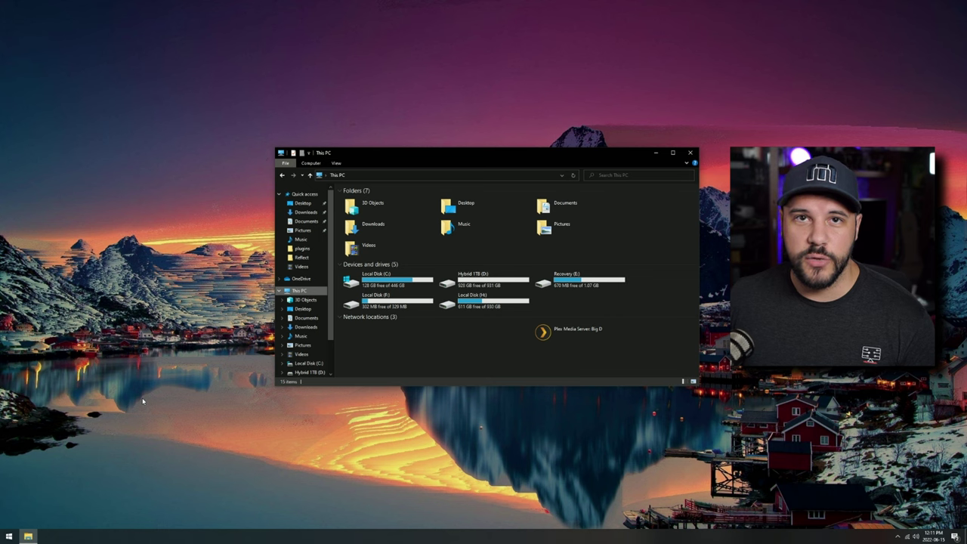
click(5, 537)
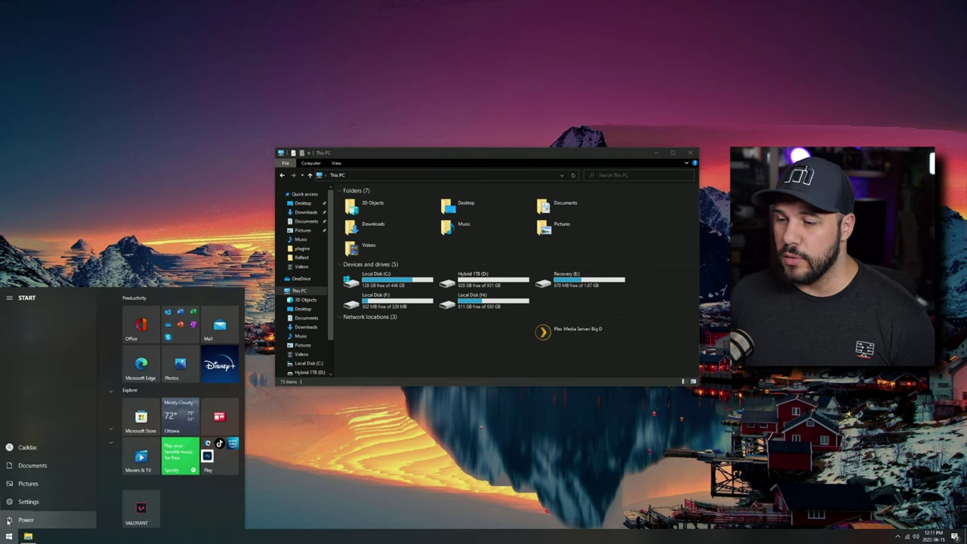
click(8, 519)
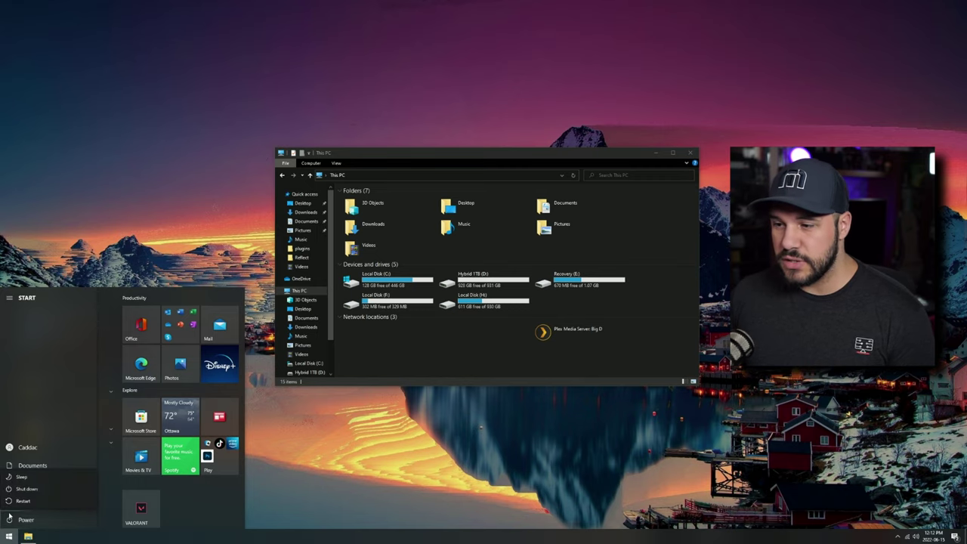
Restart via Advanced Startup into Troubleshoot > Advanced options > UEFI Firmware Settings.
click(23, 492)
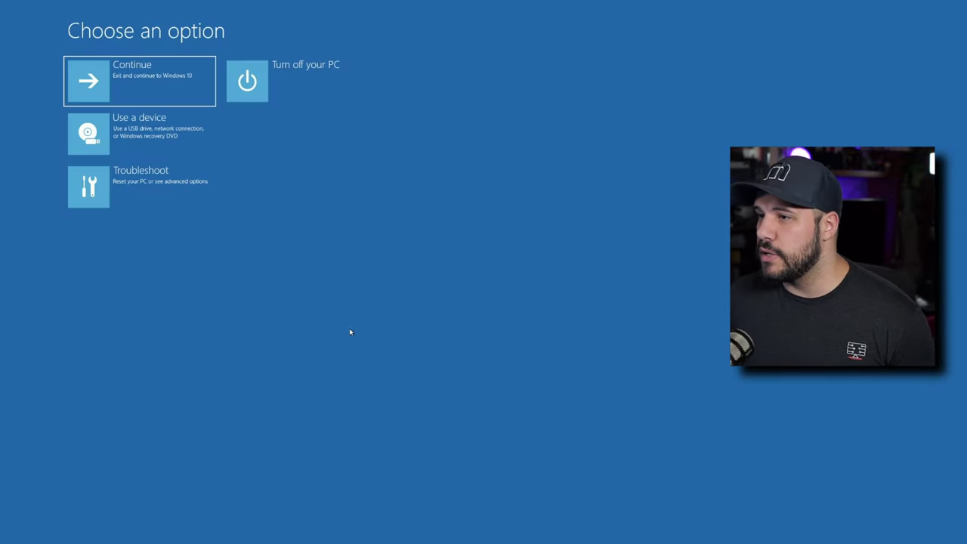
click(169, 185)
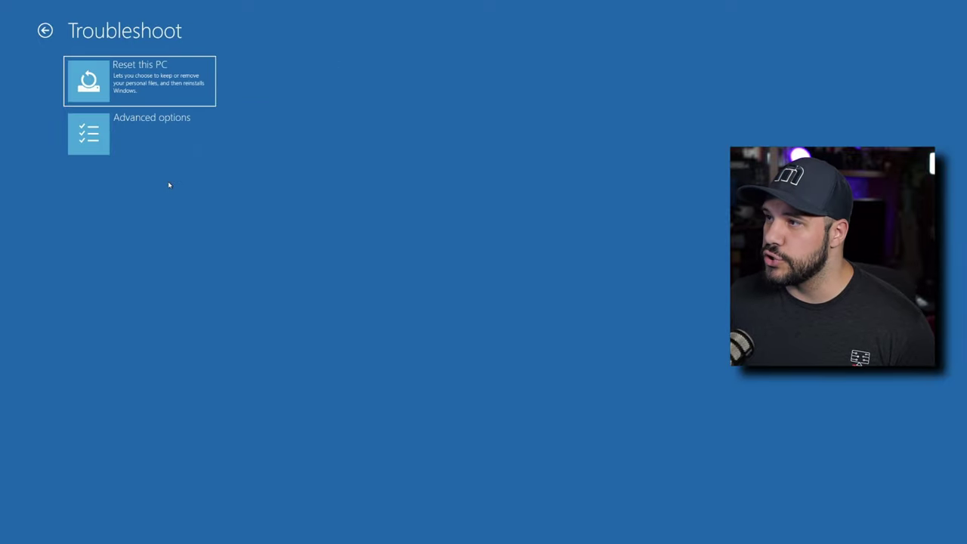
click(136, 135)
click(291, 132)
click(332, 95)
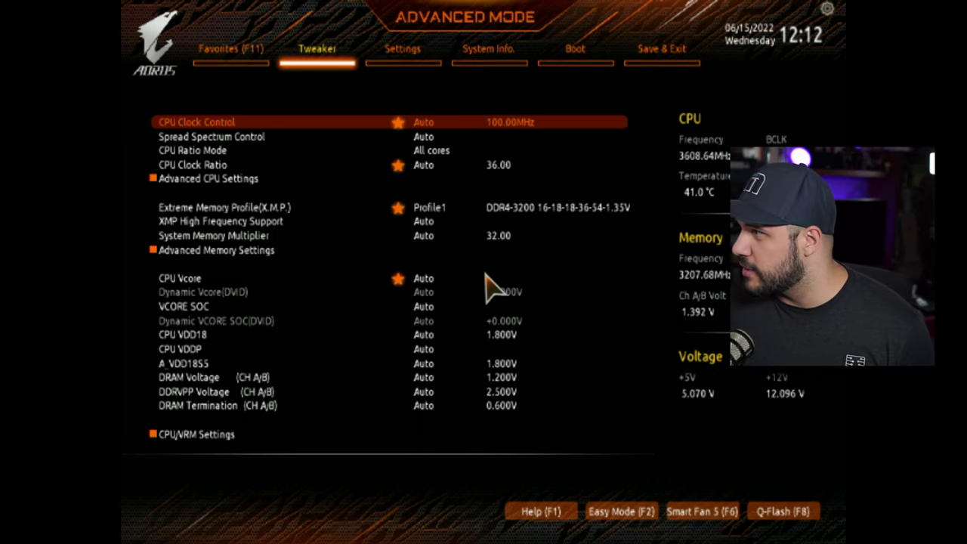
Set Boot Option #1 to the WDS100T3X0C-00SJG0 Windows Boot Manager on the Boot tab.
click(567, 67)
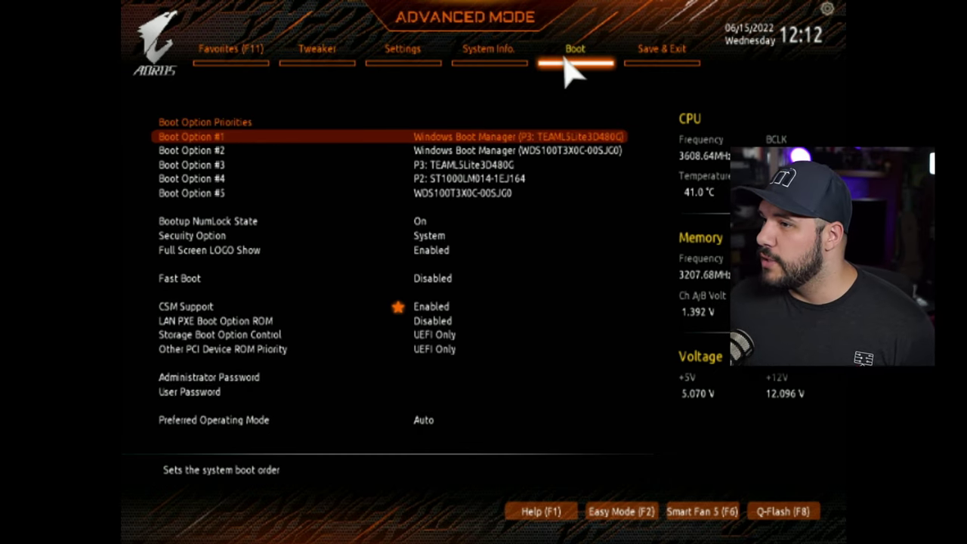
click(511, 137)
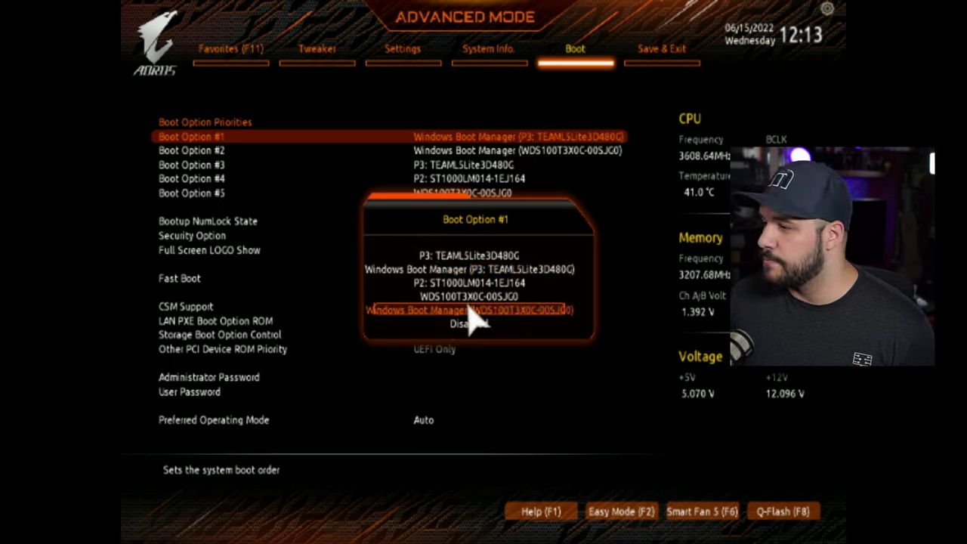
click(537, 310)
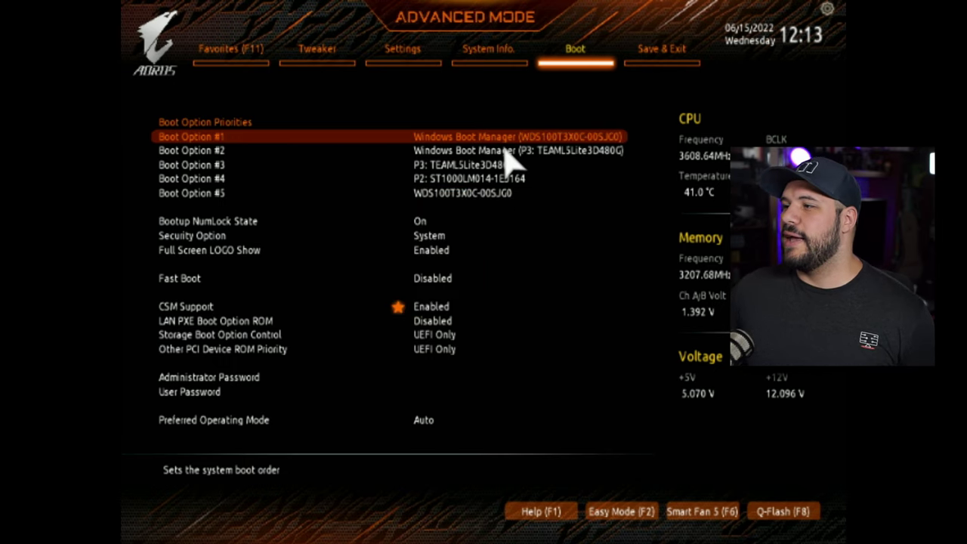
Keep the TEAM drive's Windows Boot Manager as Boot Option #2, then save and exit with F10.
click(549, 150)
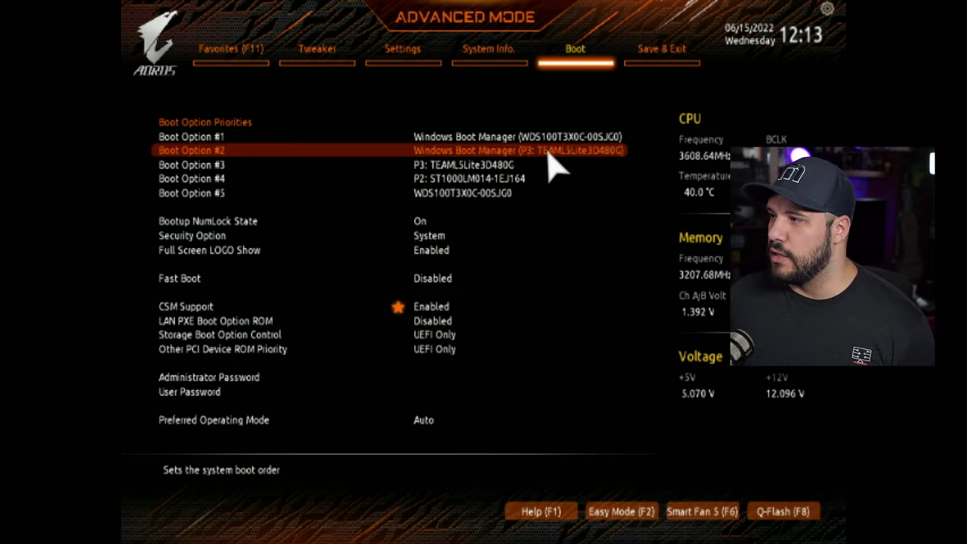
click(549, 150)
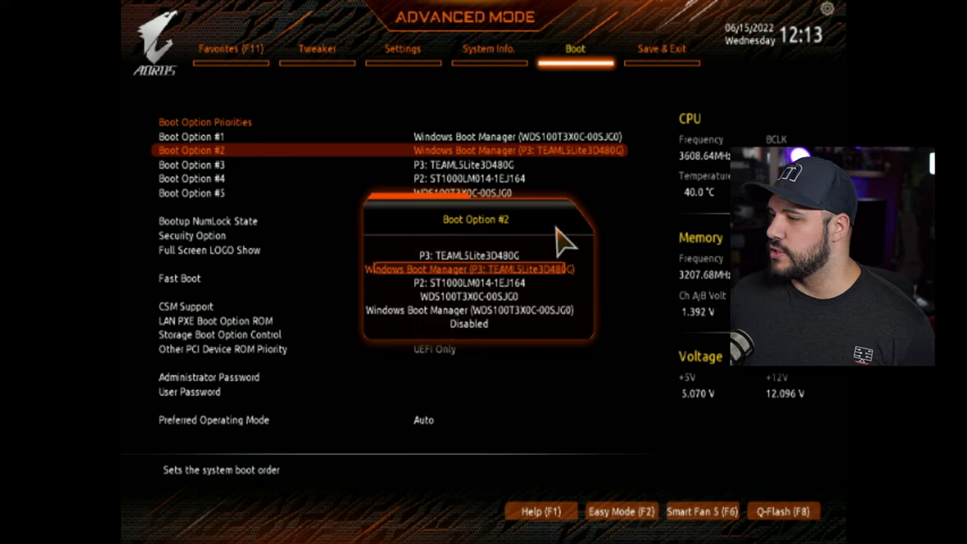
click(574, 264)
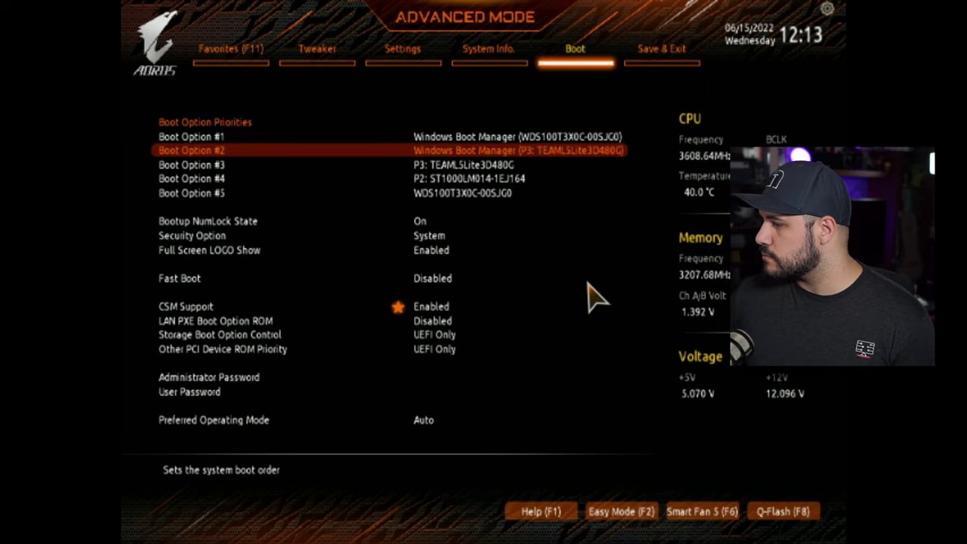
key(F10)
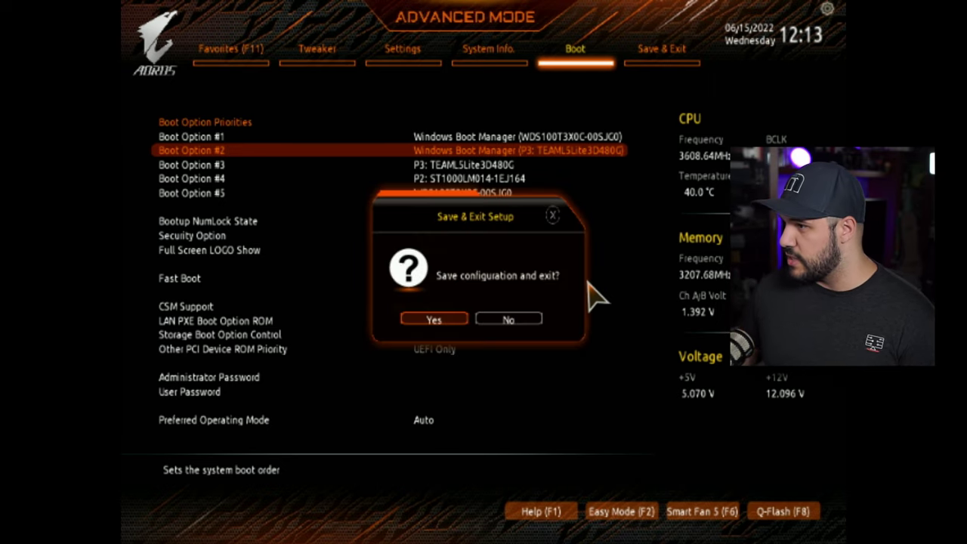
click(444, 319)
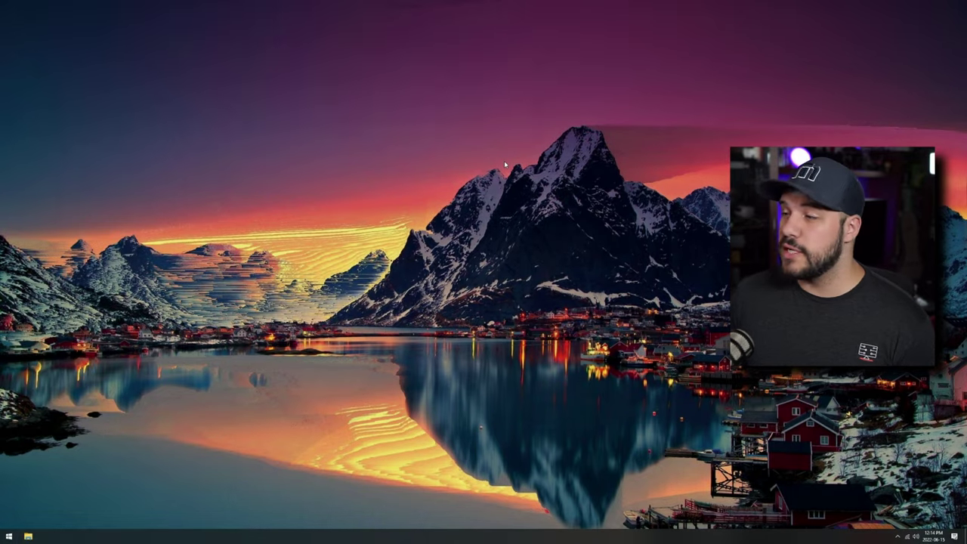
Verify in This PC that Local Disk (C:) is now 930 GB, then bring up Start for Partition Wizard.
click(28, 535)
click(301, 290)
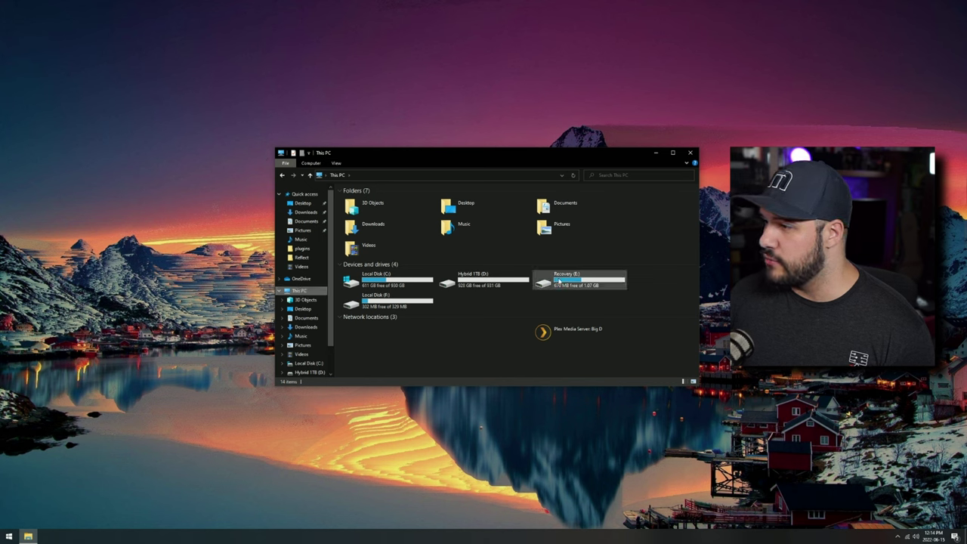
double_click(408, 284)
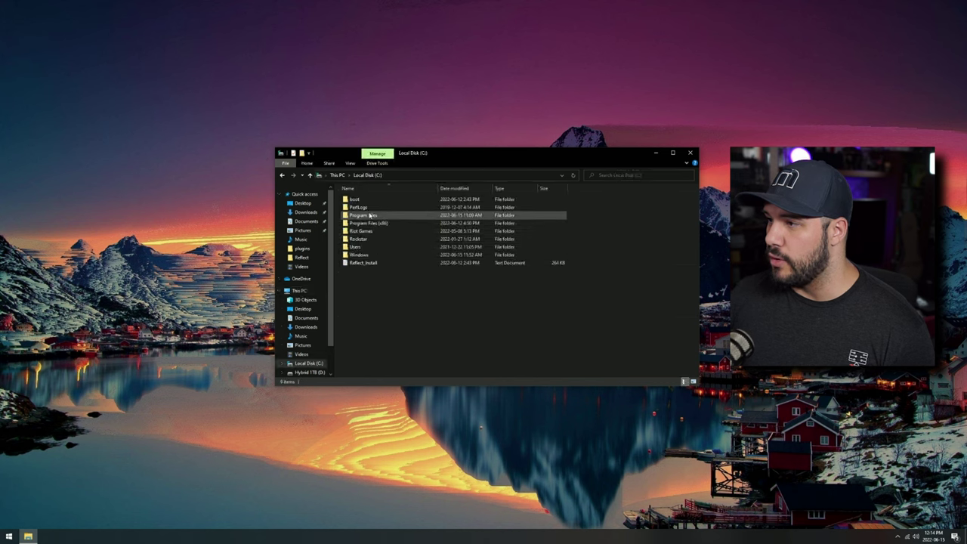
click(283, 176)
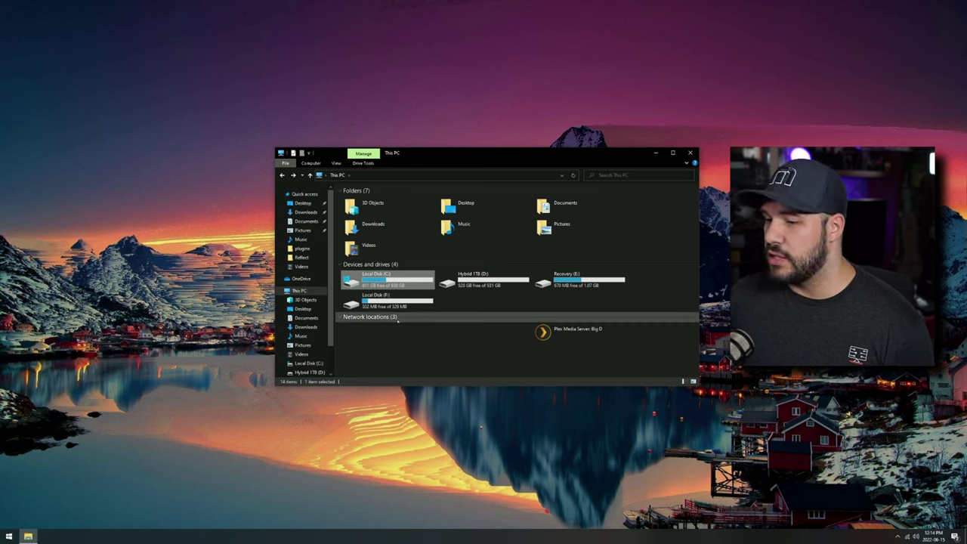
key(super)
Launch MiniTool Partition Wizard and choose drive letter G: for Disk 2's 446.5 GB NTFS partition.
click(60, 313)
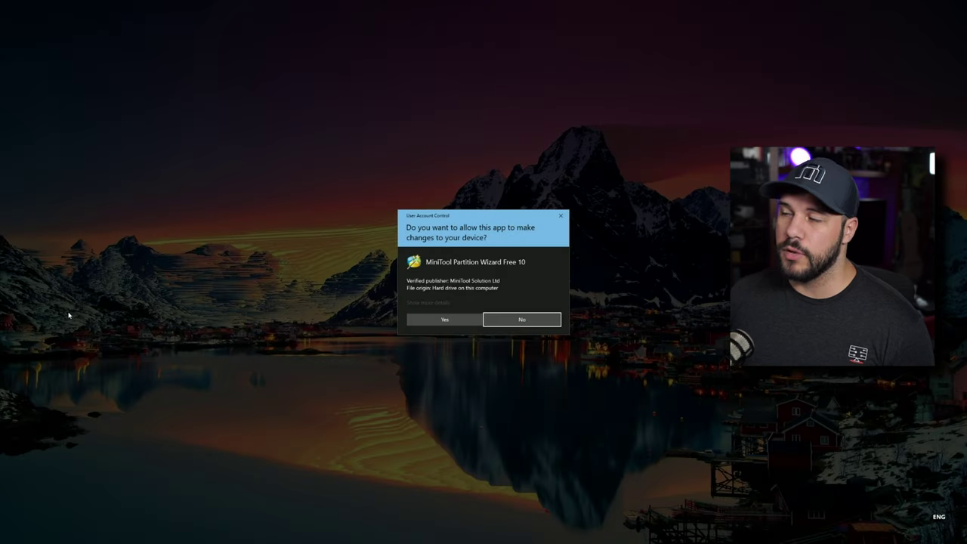
click(425, 321)
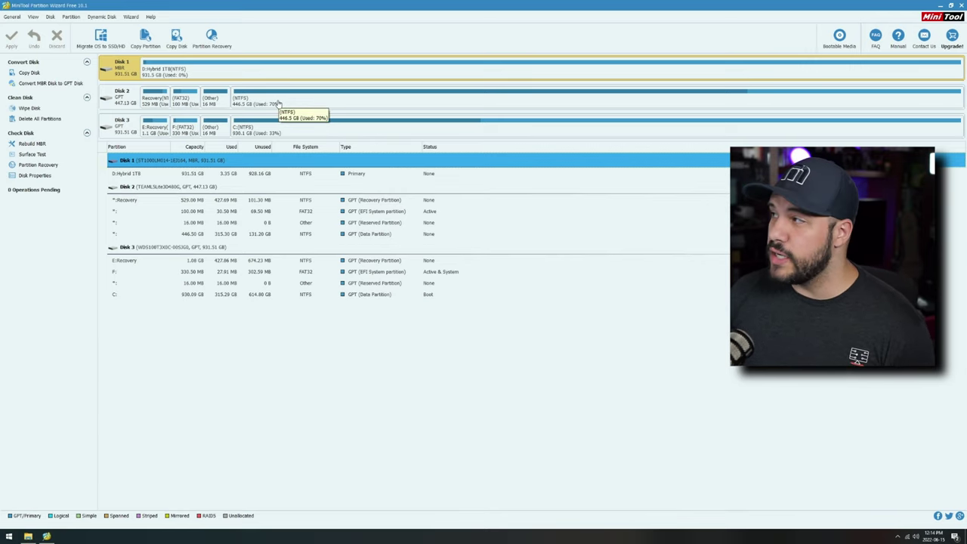
click(355, 101)
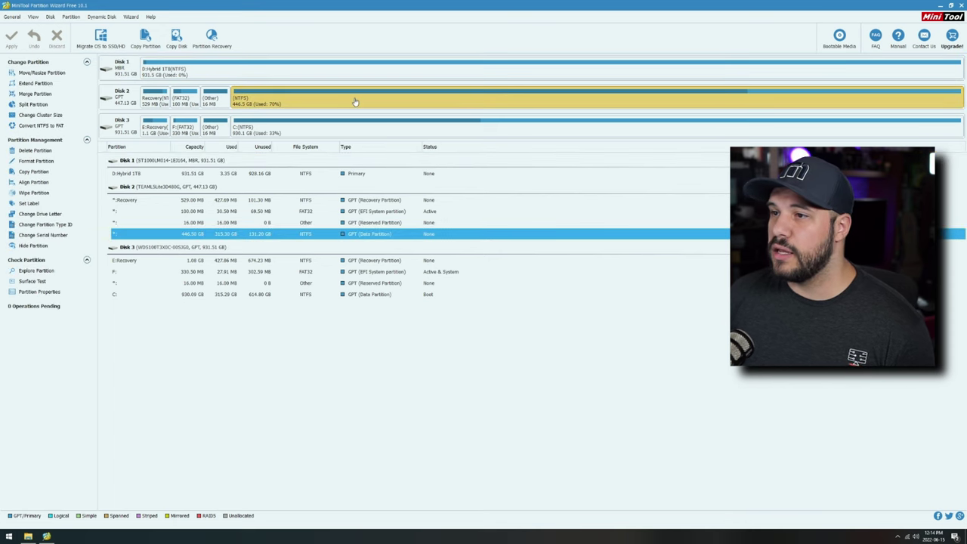
click(63, 214)
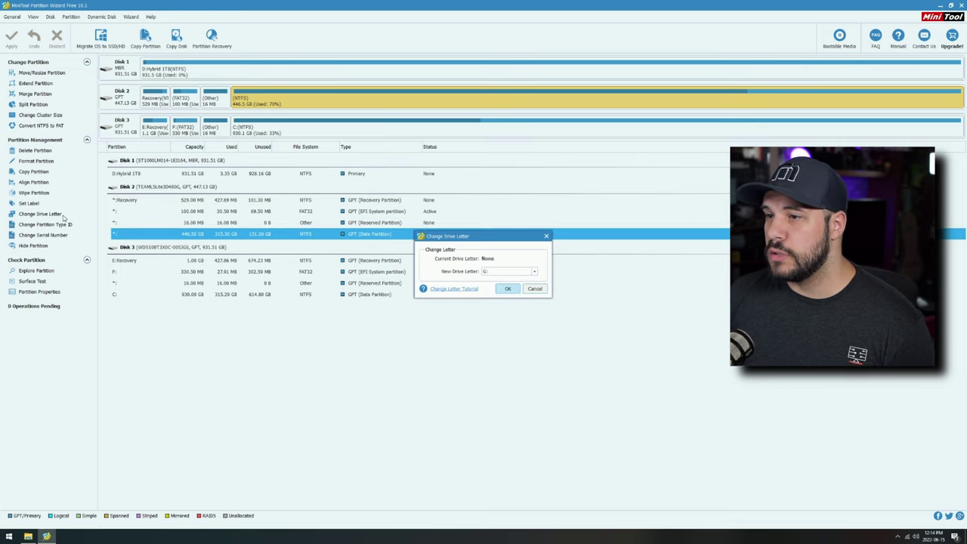
click(508, 288)
Apply the pending drive letter change and verify Local Disk (G:) now appears in This PC.
click(12, 41)
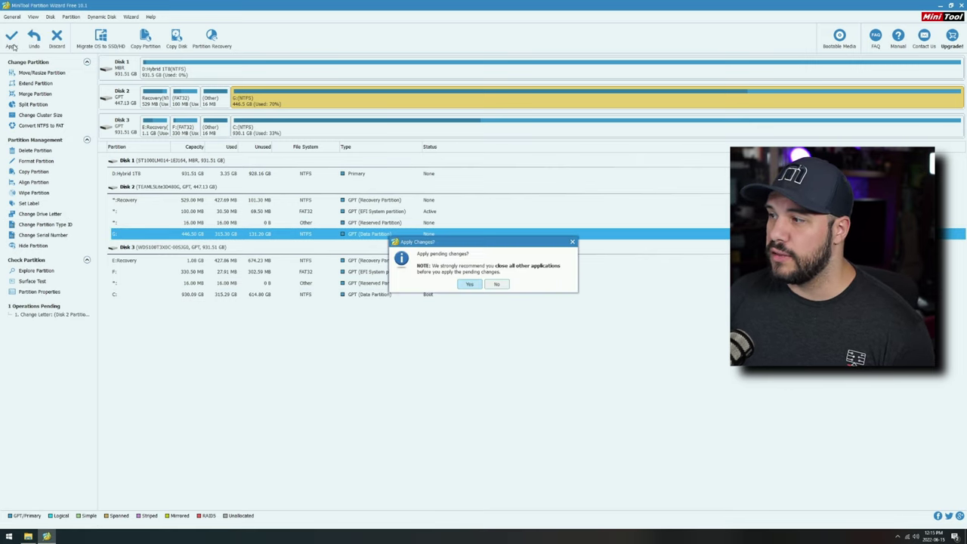
click(468, 284)
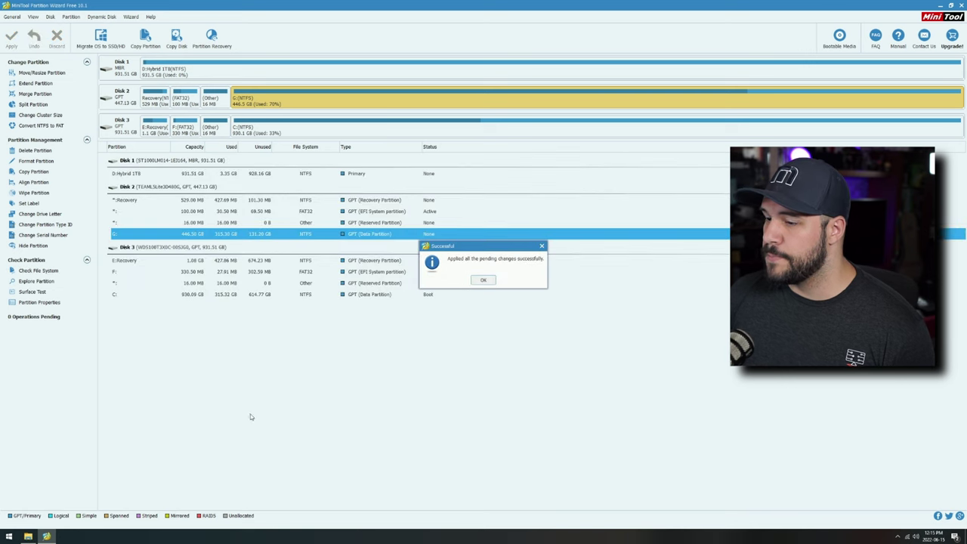
click(487, 281)
click(27, 536)
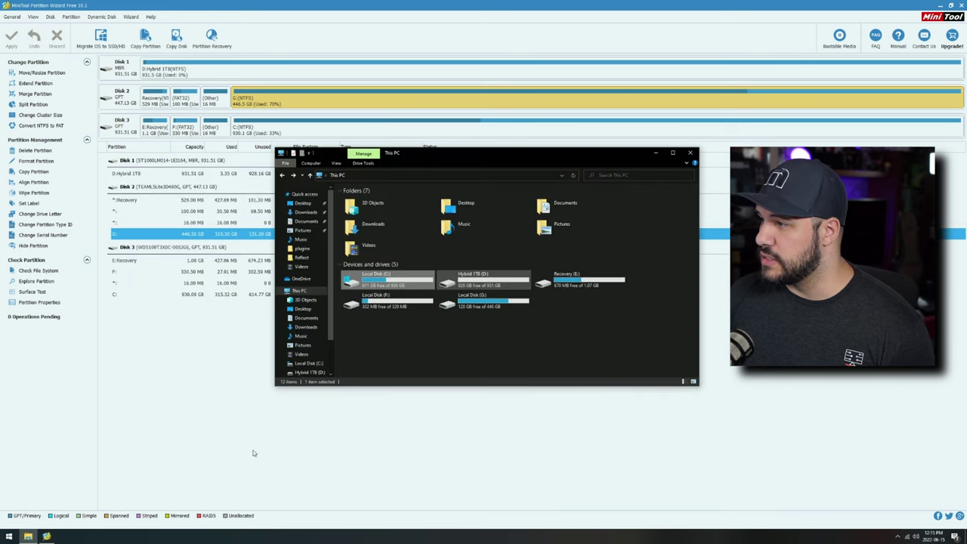
mouse_move(481, 304)
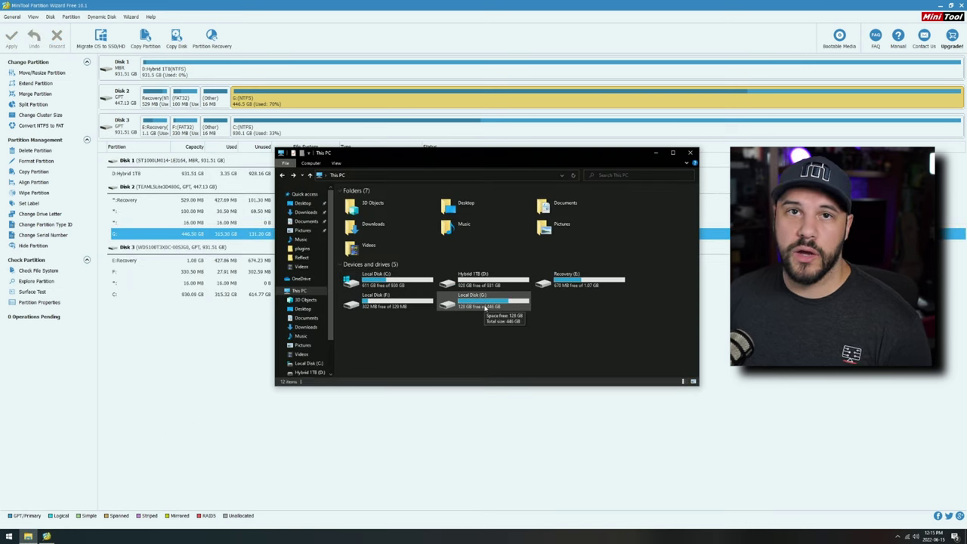